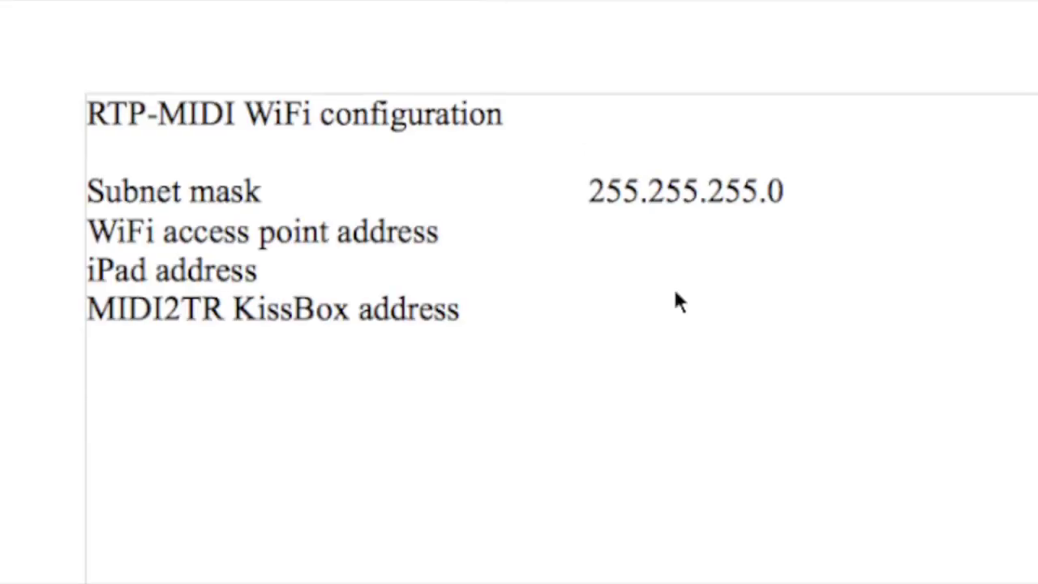
Note the access point 192.168.0.1, iPad 192.168.0.25 and KissBox 192.168.0.102 addresses in TextEdit
left_click(595, 220)
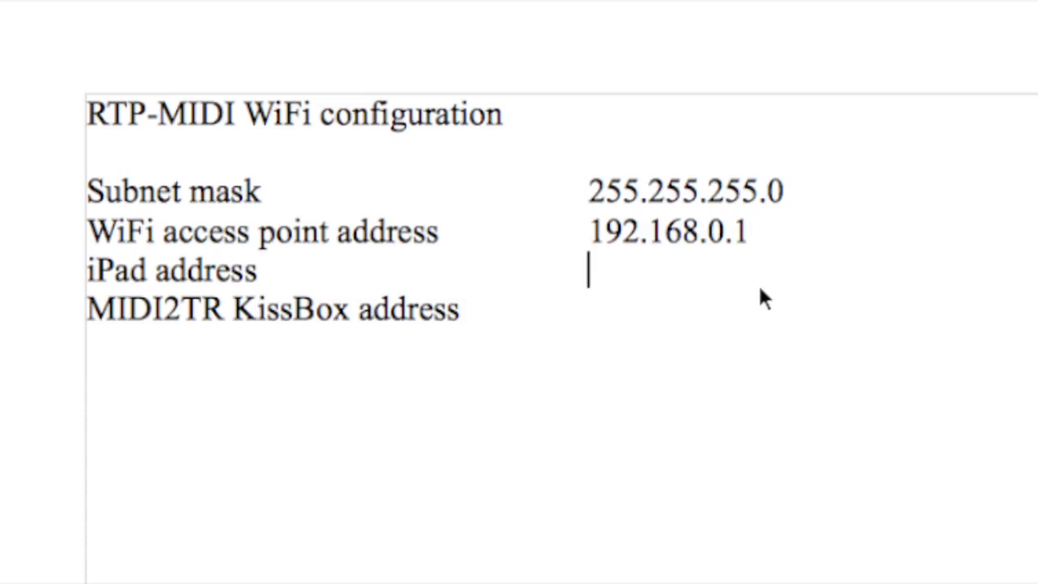
type("192")
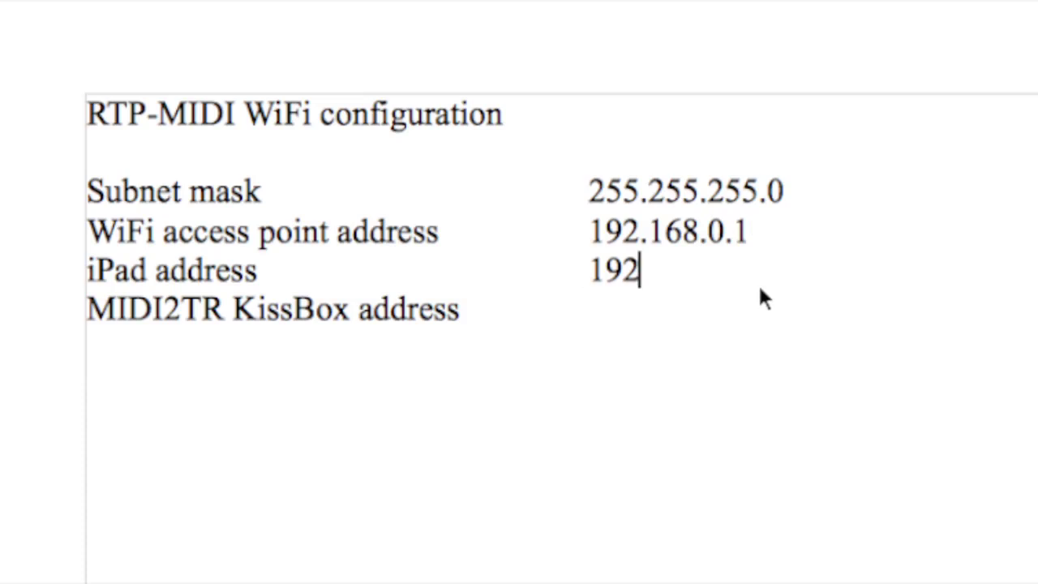
type(".168")
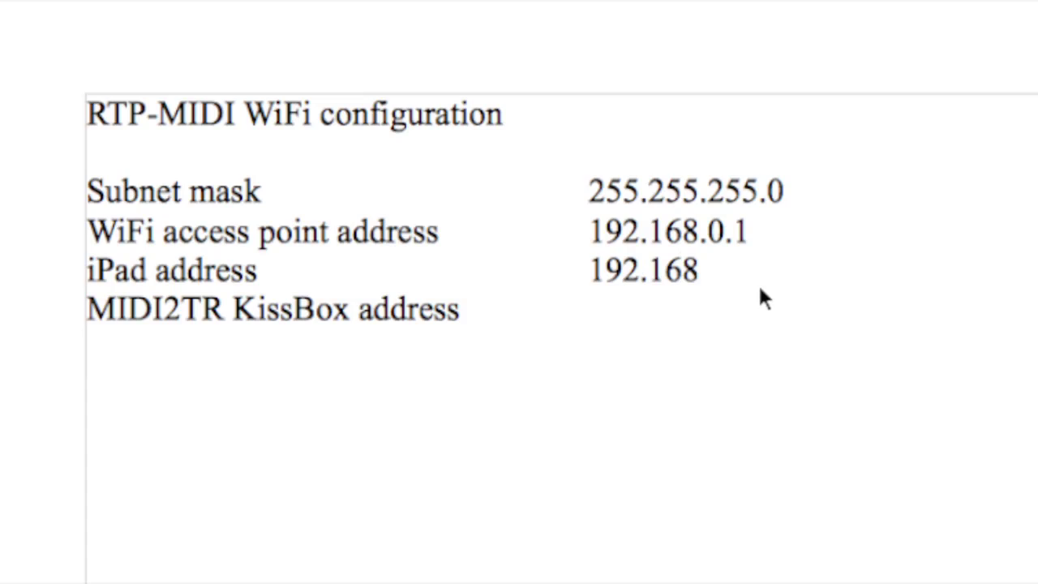
type(".0.25")
key("Down")
type("192.168.")
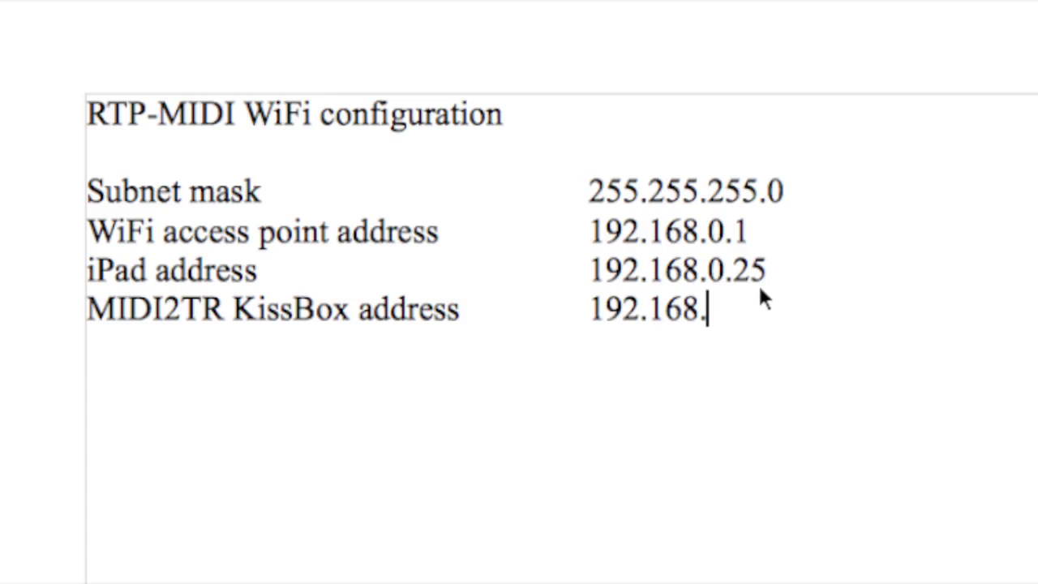
type("0.102")
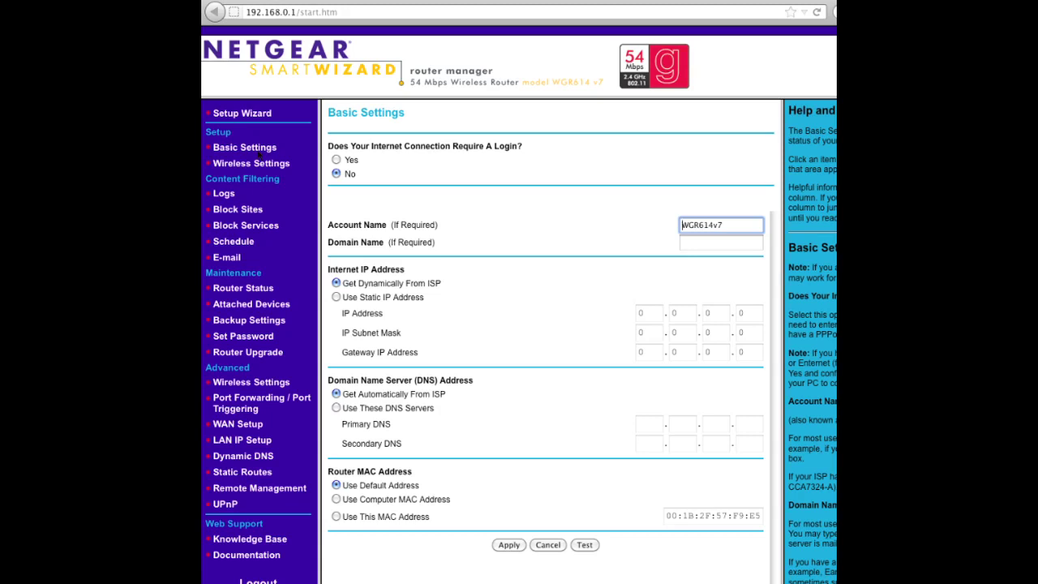
Set a WPA-PSK passphrase for the KissBox_RTP_MIDI wireless network in Netgear Smart Wizard
left_click(260, 163)
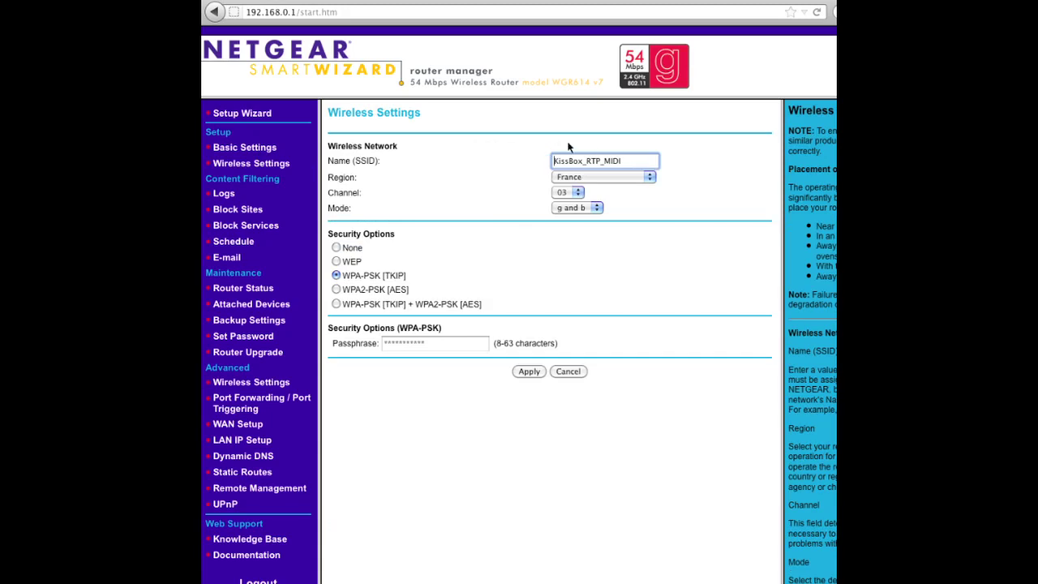
left_click(438, 349)
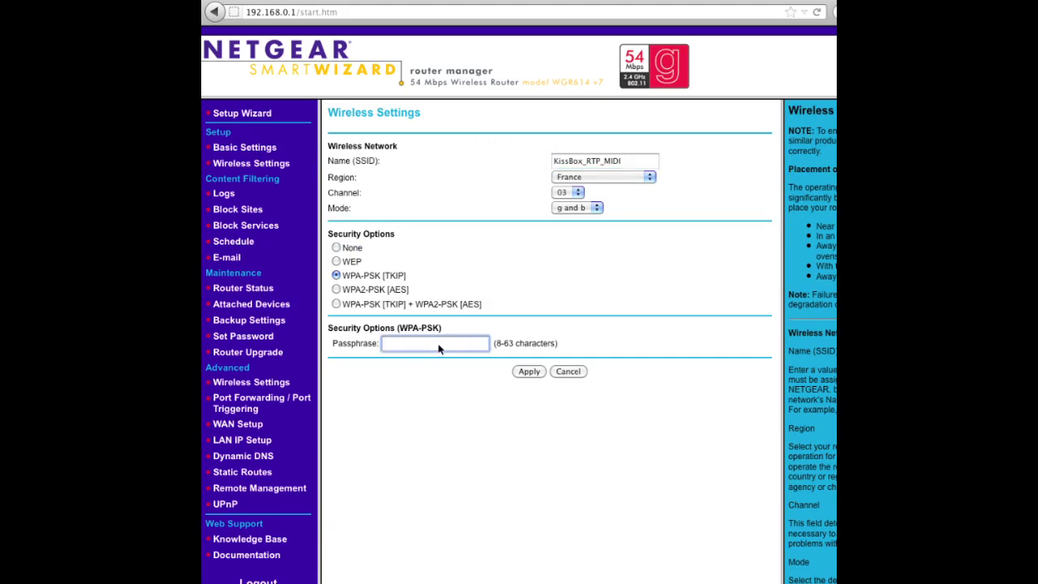
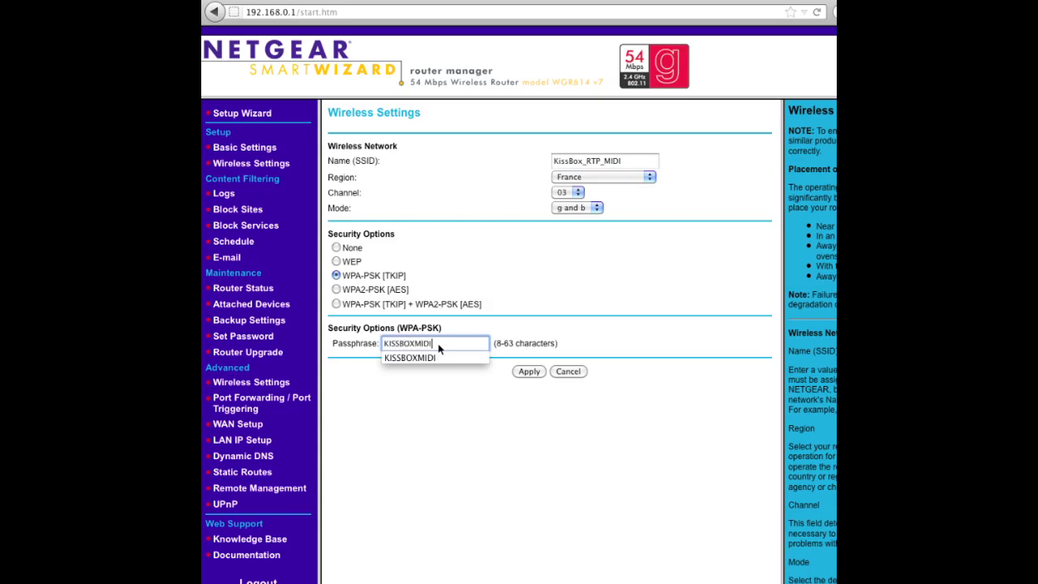
left_click(451, 355)
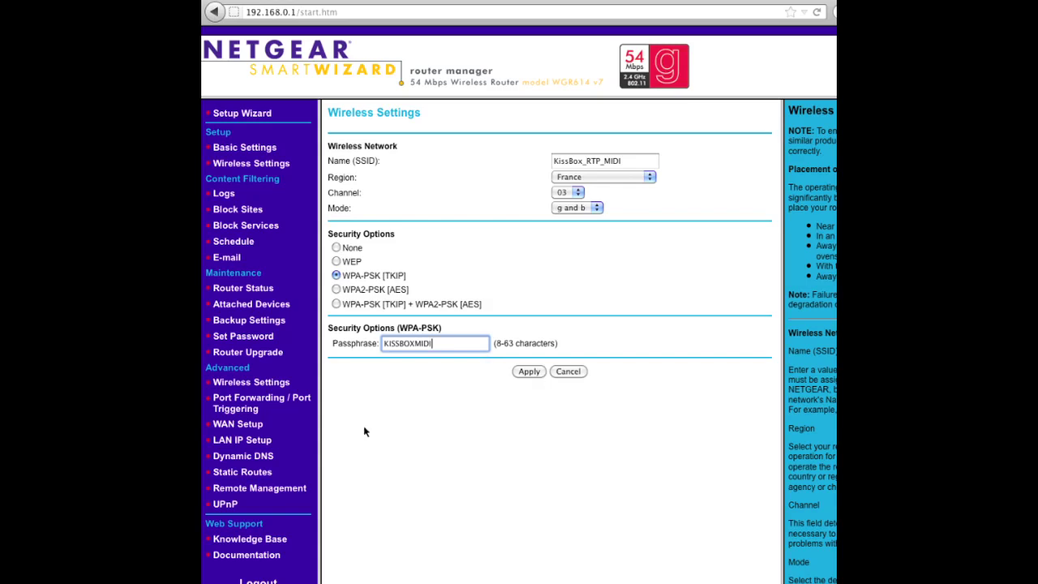
left_click(349, 445)
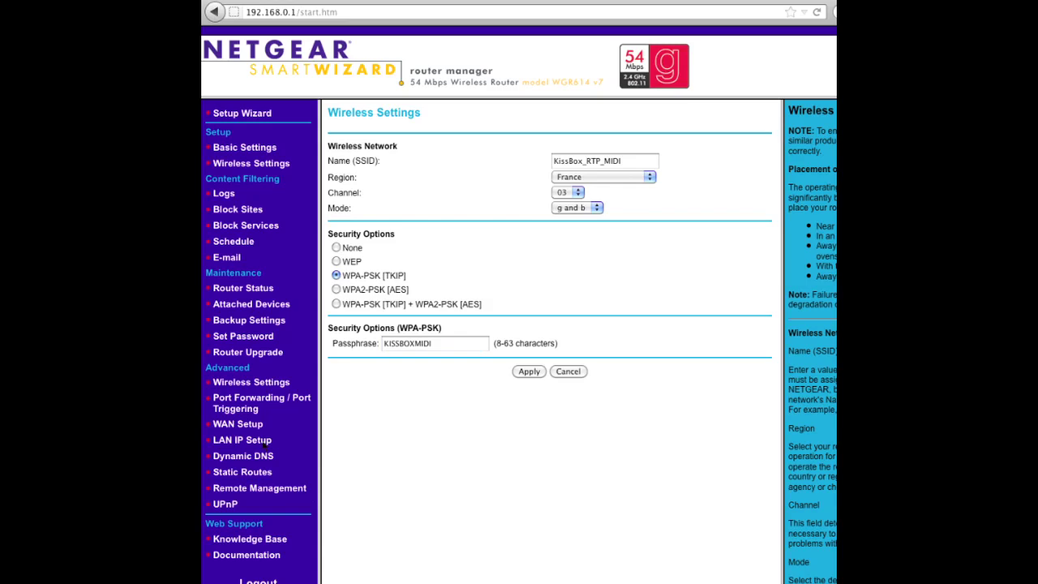
left_click(260, 386)
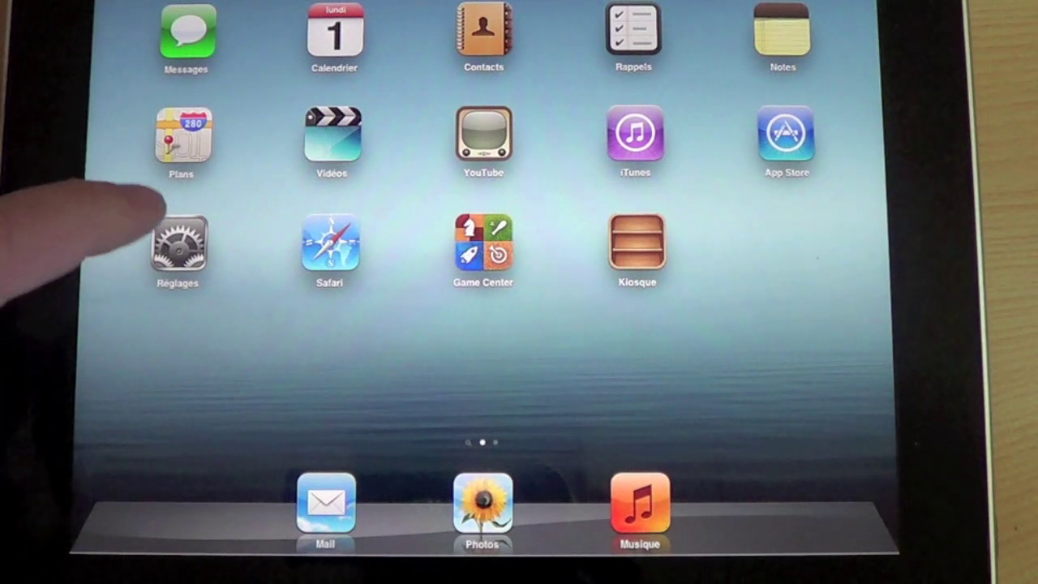
Join the iPad to the KissBox_RTP_MIDI Wi-Fi network by entering the network passphrase
left_click(178, 243)
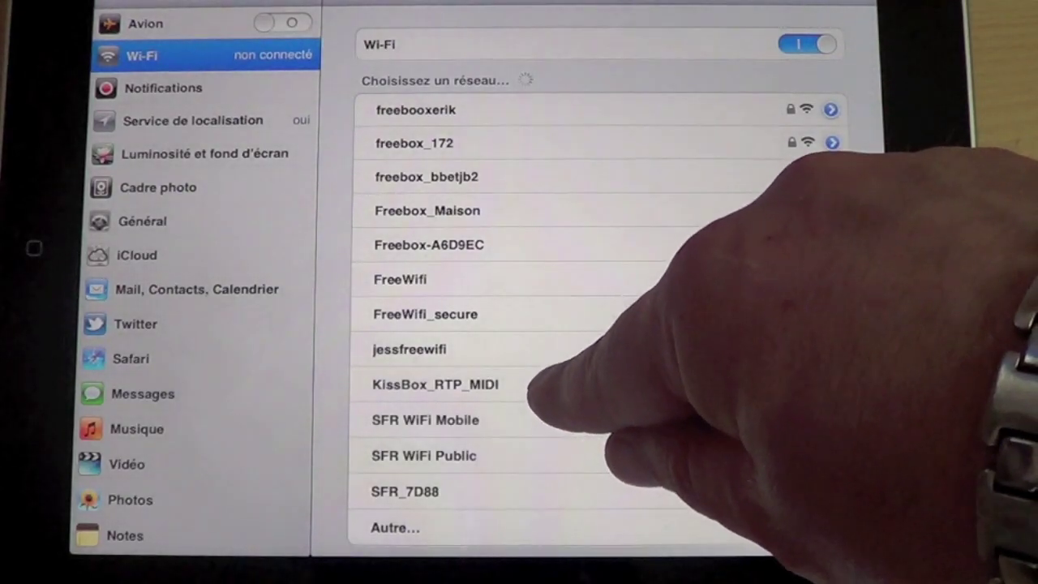
left_click(535, 384)
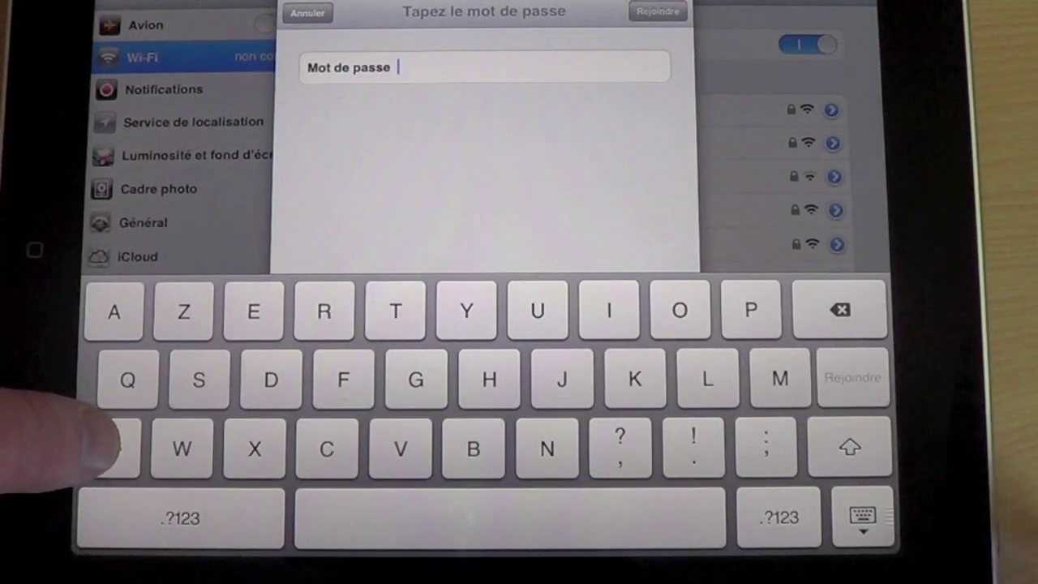
left_click(109, 447)
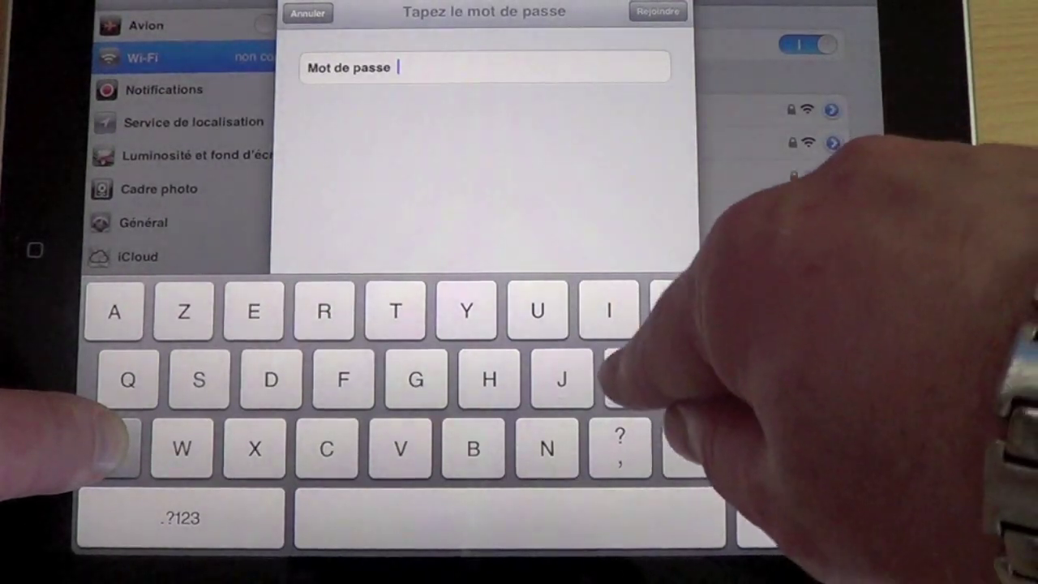
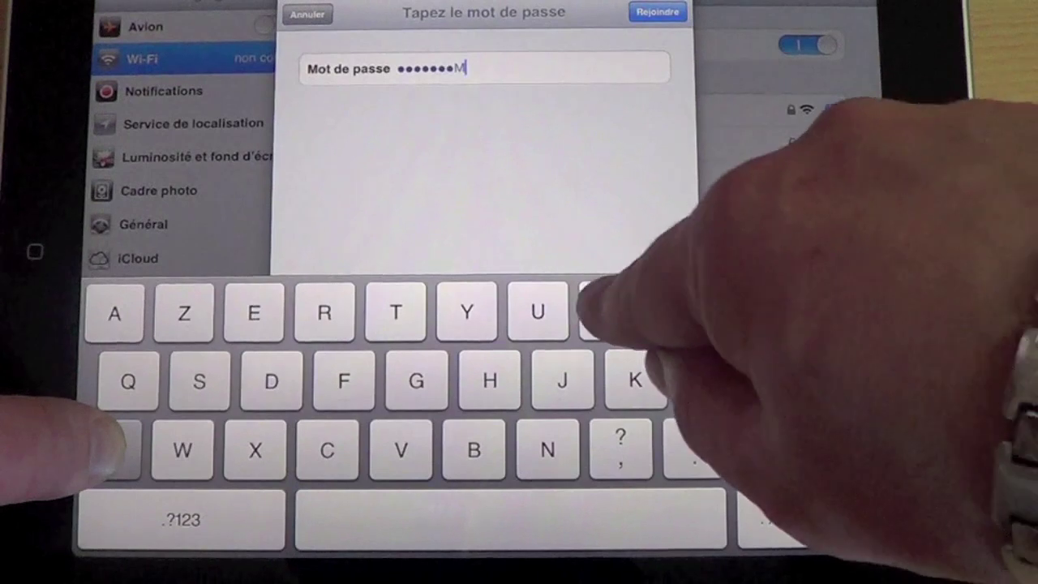
left_click(657, 12)
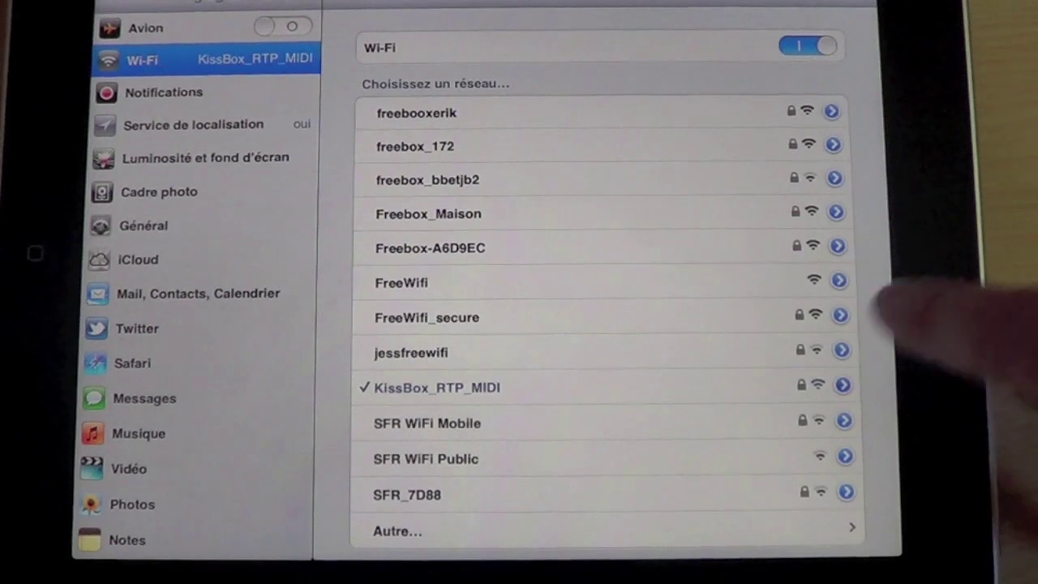
Give the iPad a static Wi-Fi IP of 192.168.0.25 with subnet mask 255.255.255.0
left_click(842, 385)
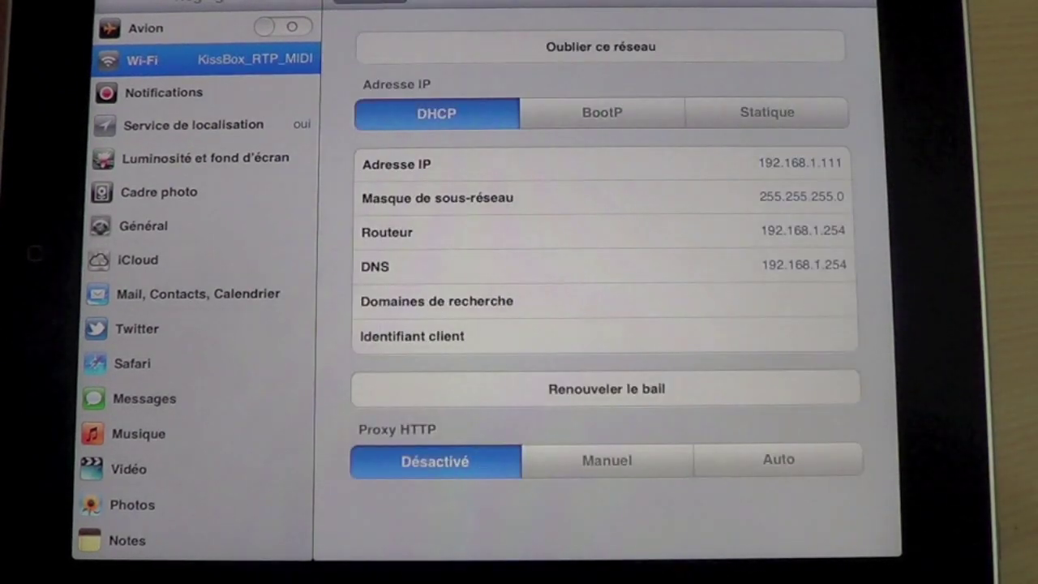
left_click(767, 112)
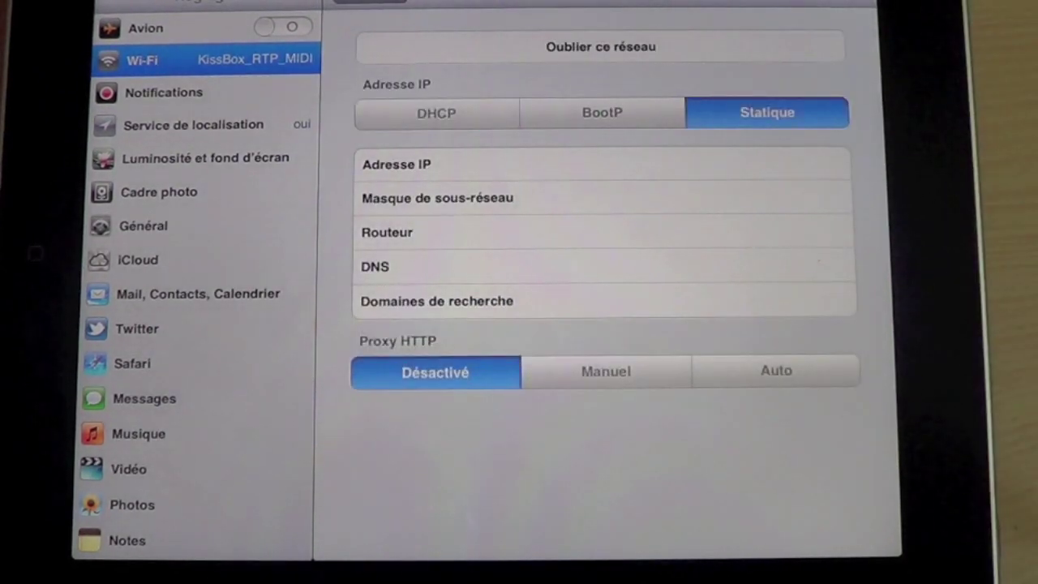
left_click(746, 164)
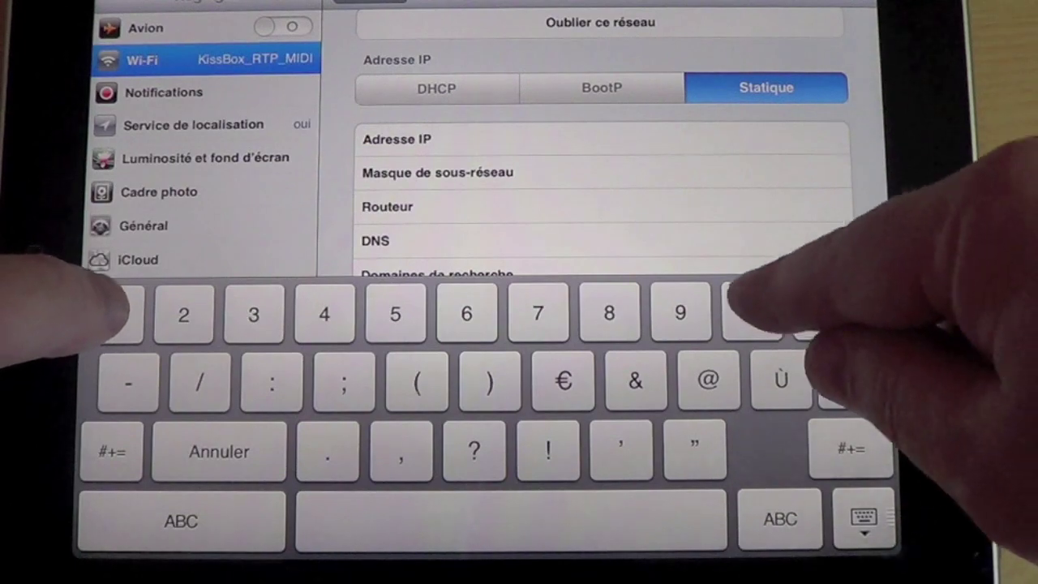
type("192")
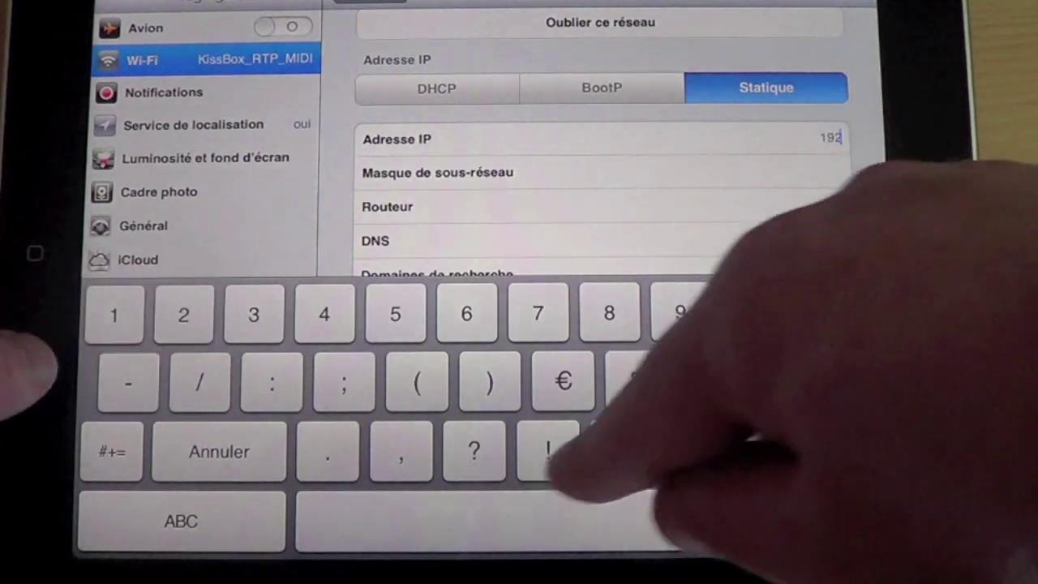
type(".168")
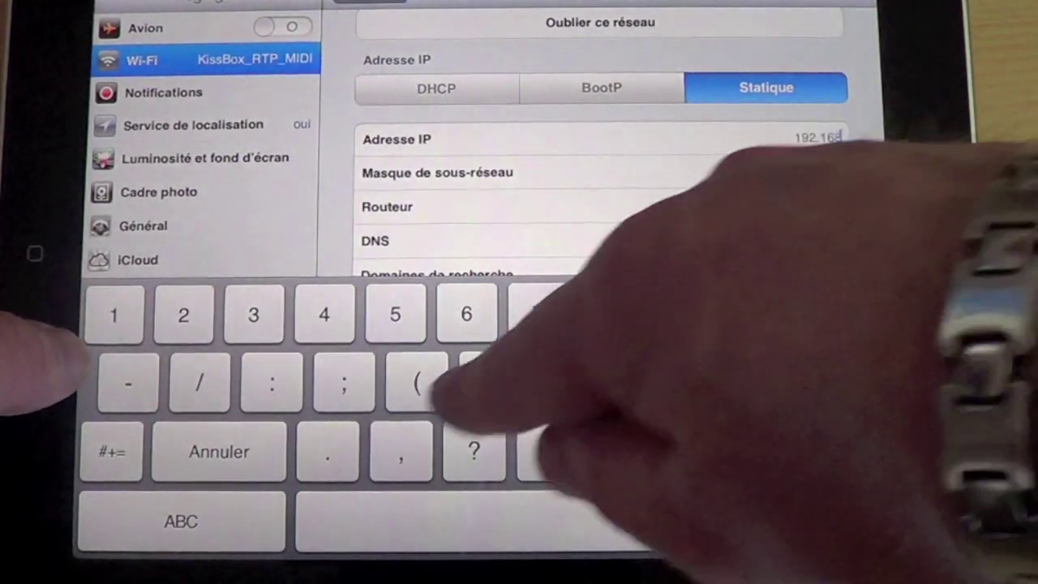
type(".0.25")
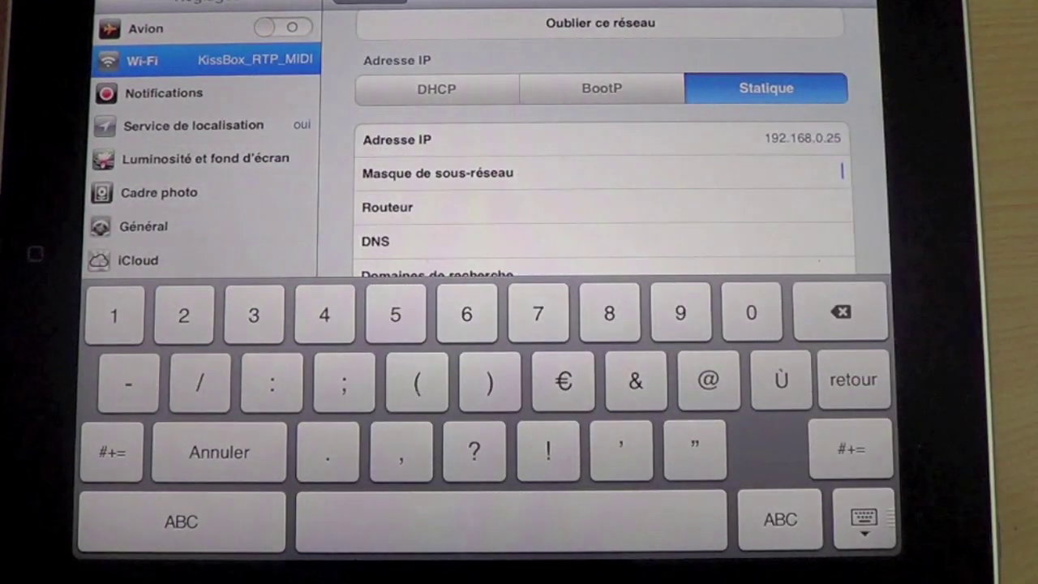
left_click(812, 172)
type("255")
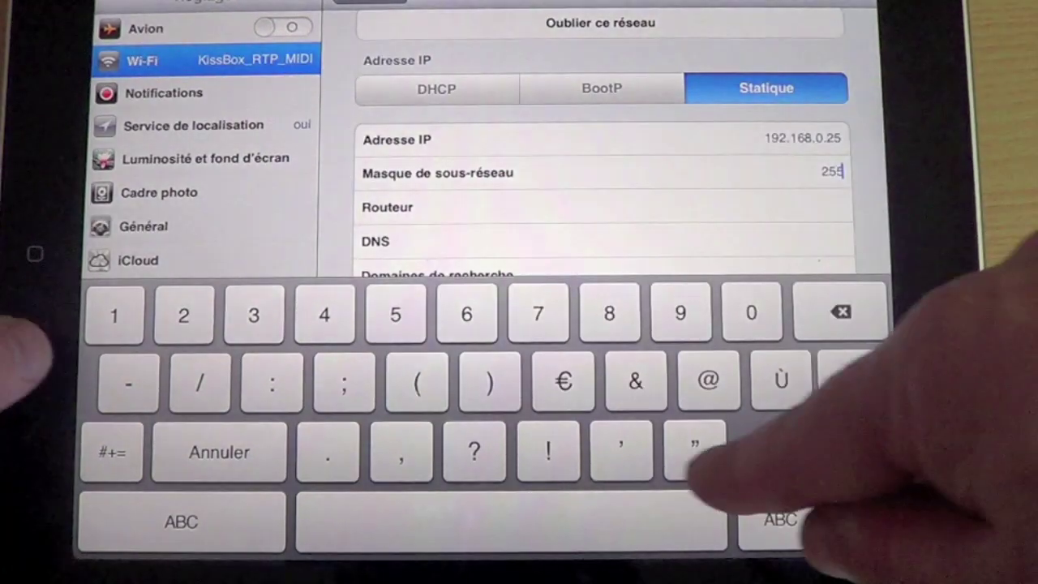
type(".255")
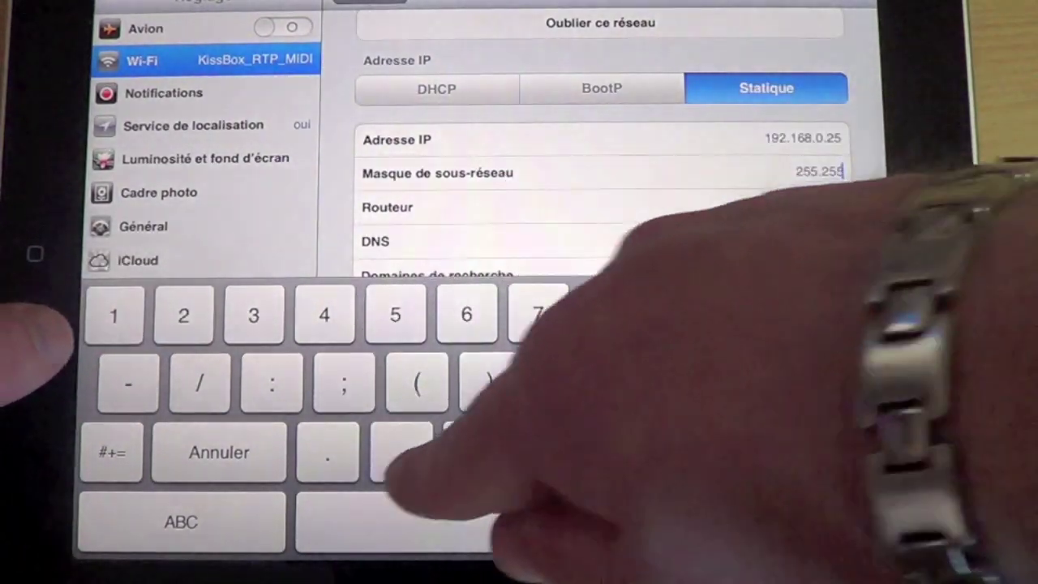
type(".255")
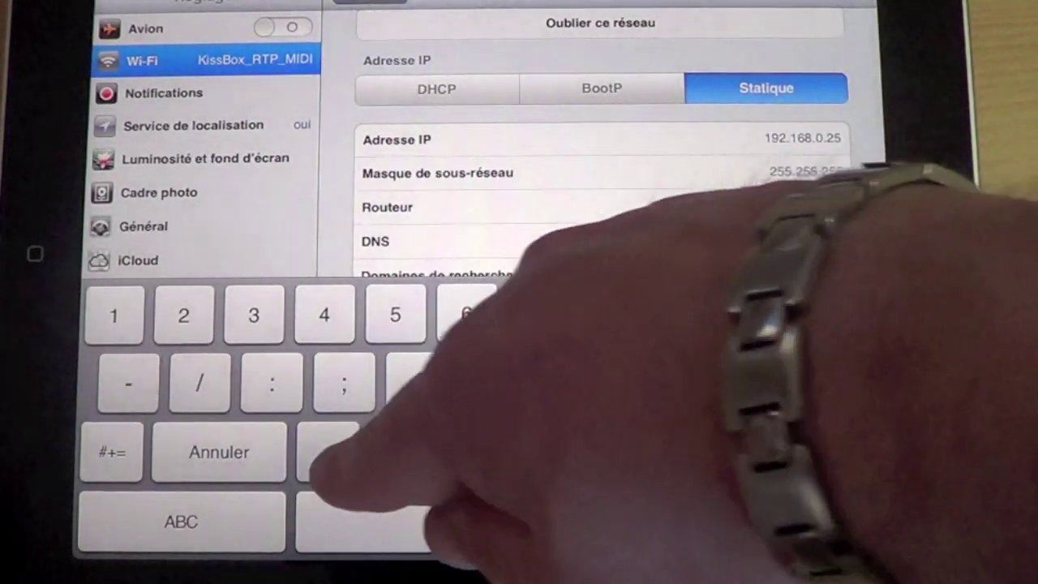
type(".0")
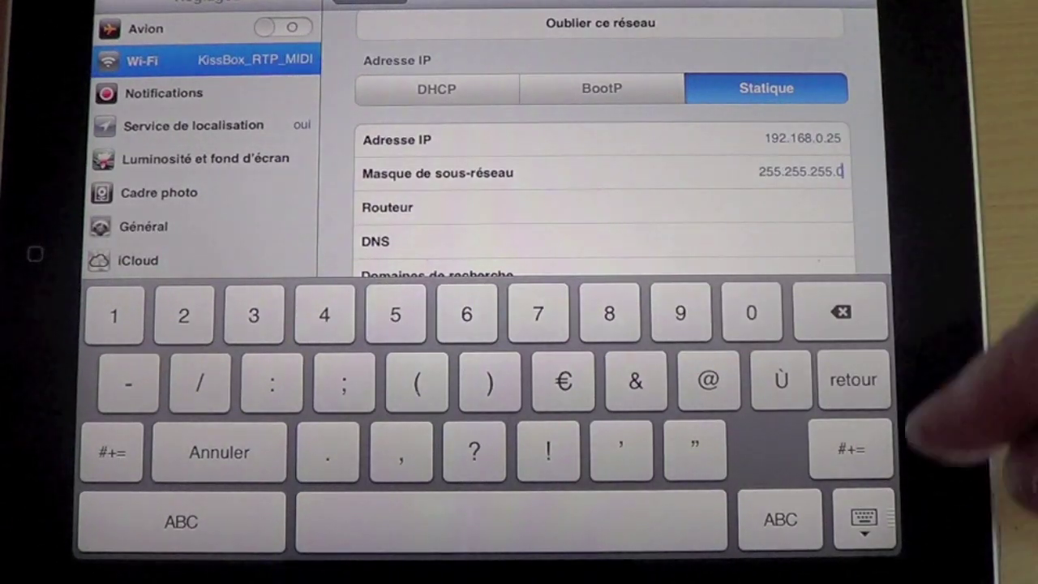
left_click(863, 523)
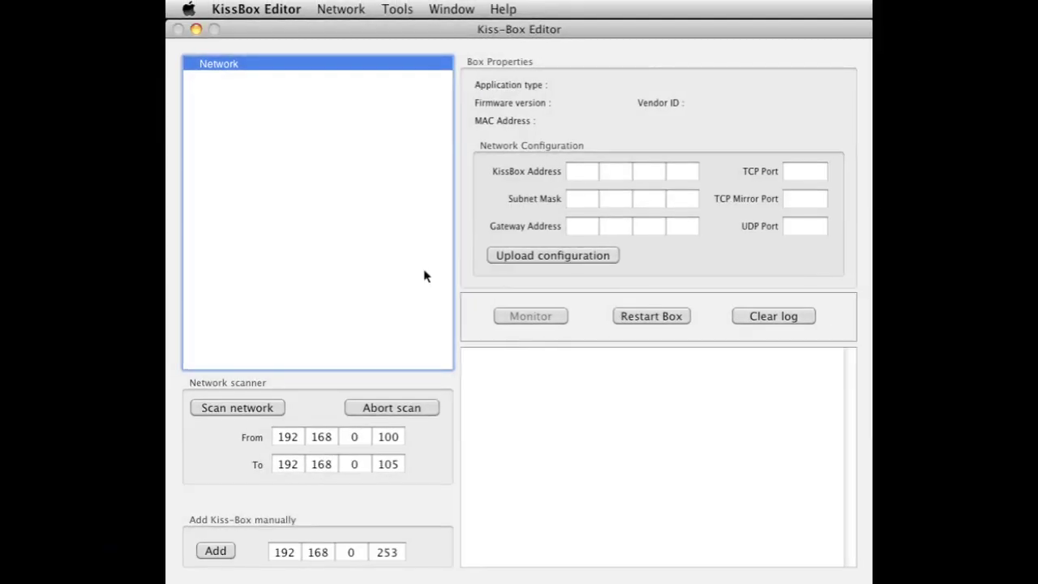
Check the KissBox Editor version, then manually add the Kiss-Box at 192.168.0.253
left_click(262, 6)
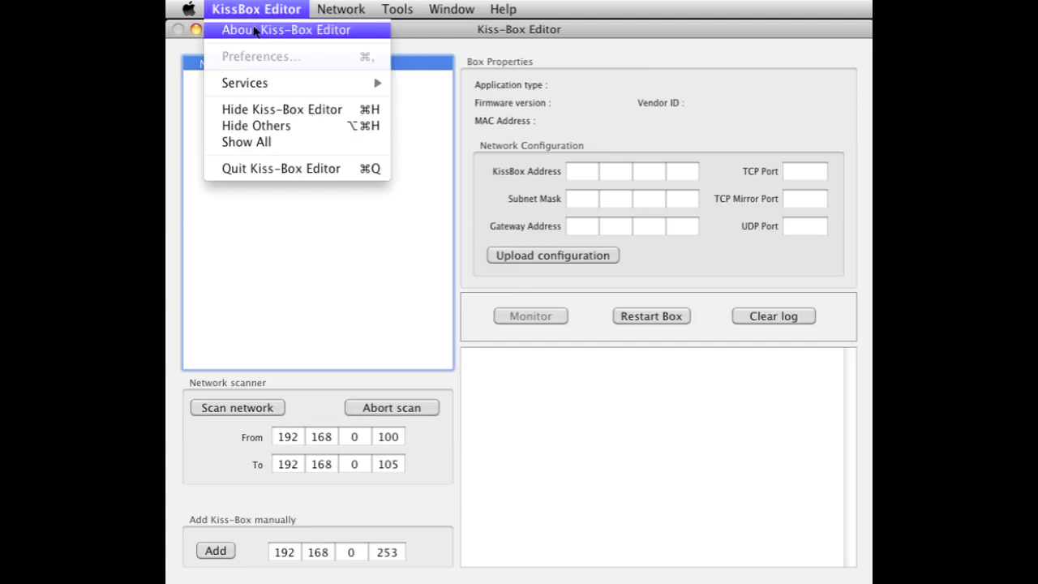
left_click(254, 31)
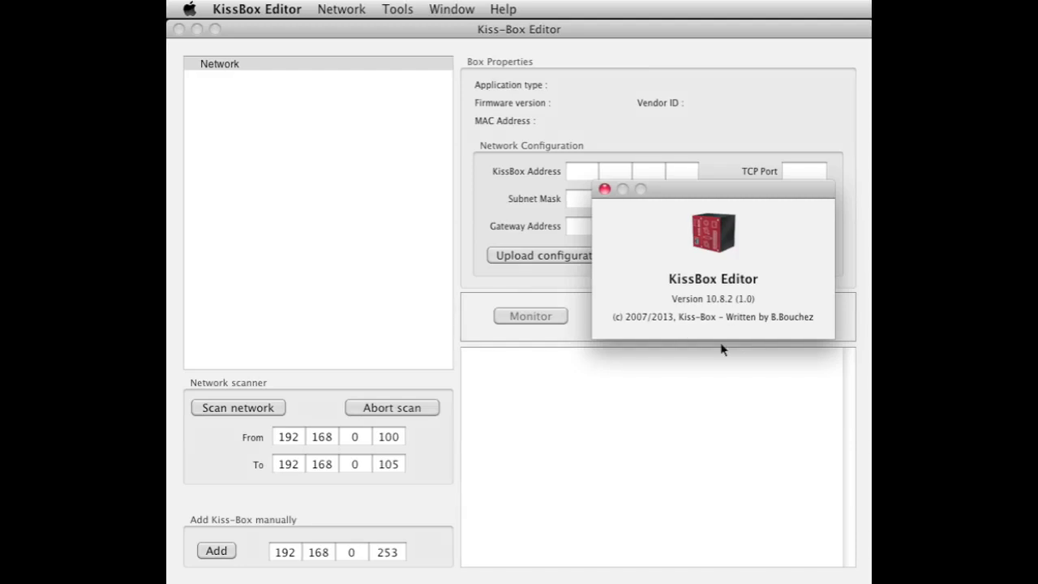
left_click(605, 190)
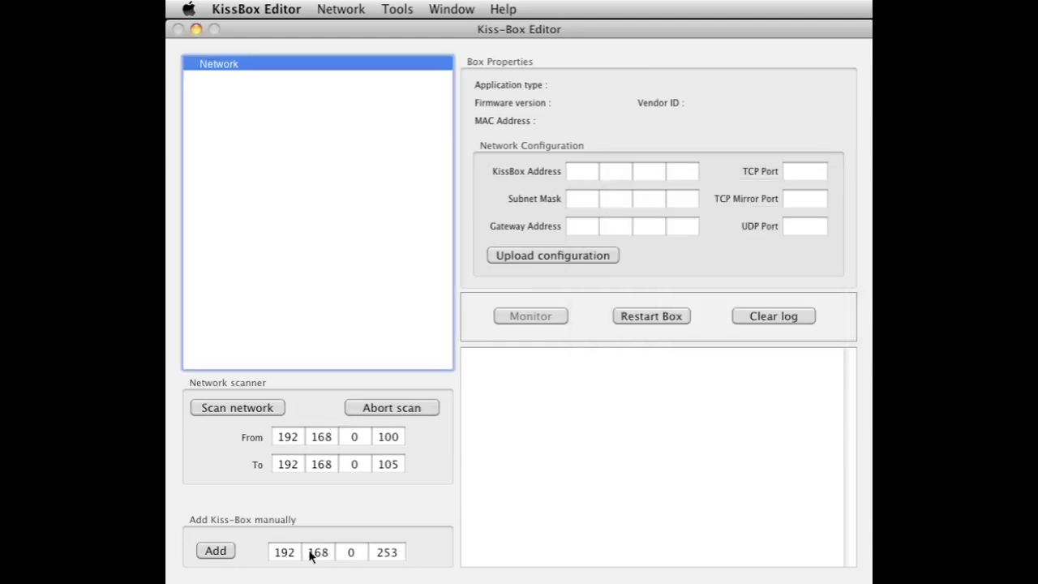
left_click(227, 553)
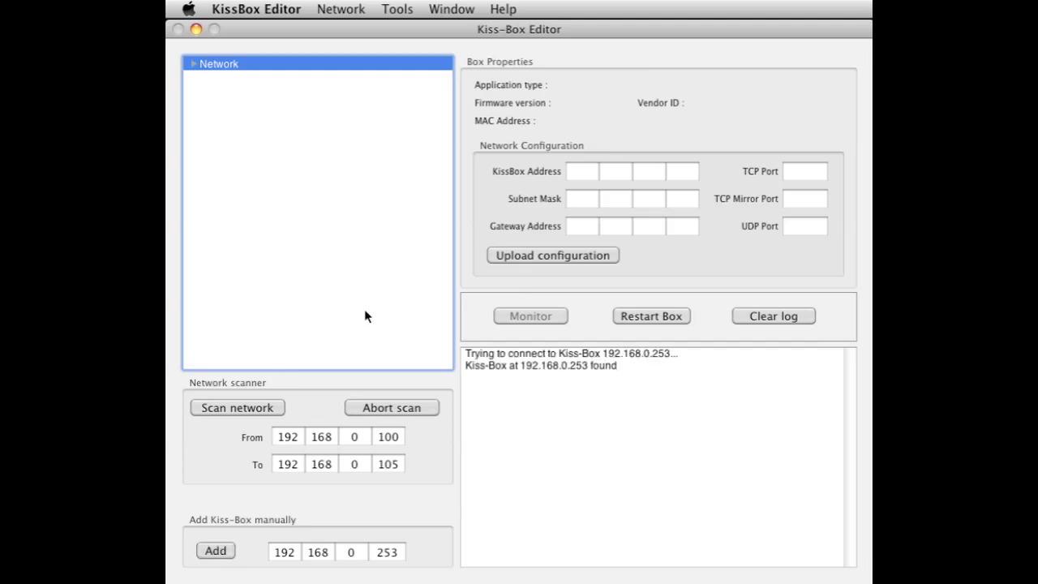
Change the 192.168.0.253 box's address to 192.168.0.102 and upload the configuration
left_click(194, 64)
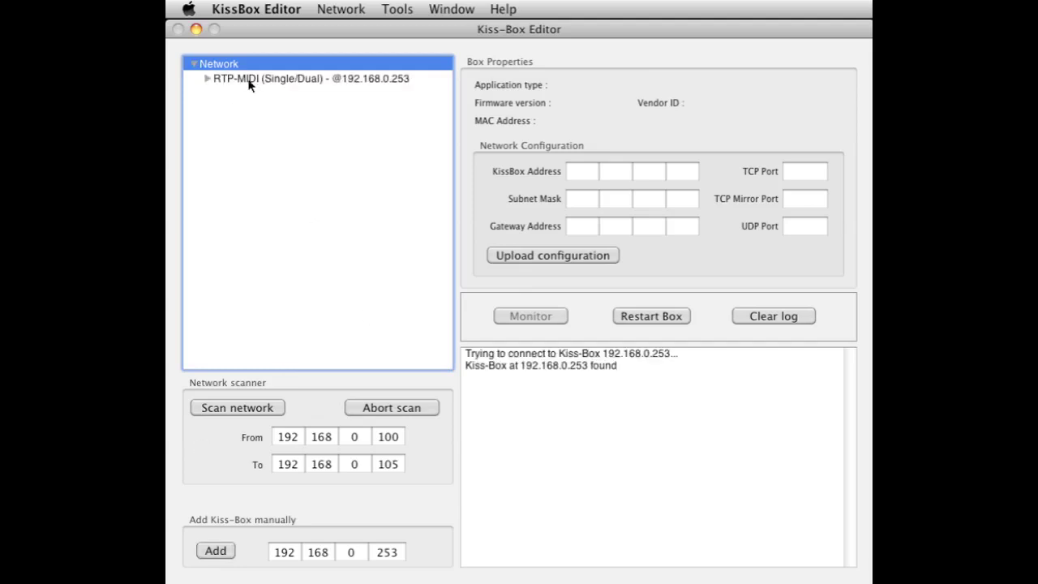
left_click(217, 80)
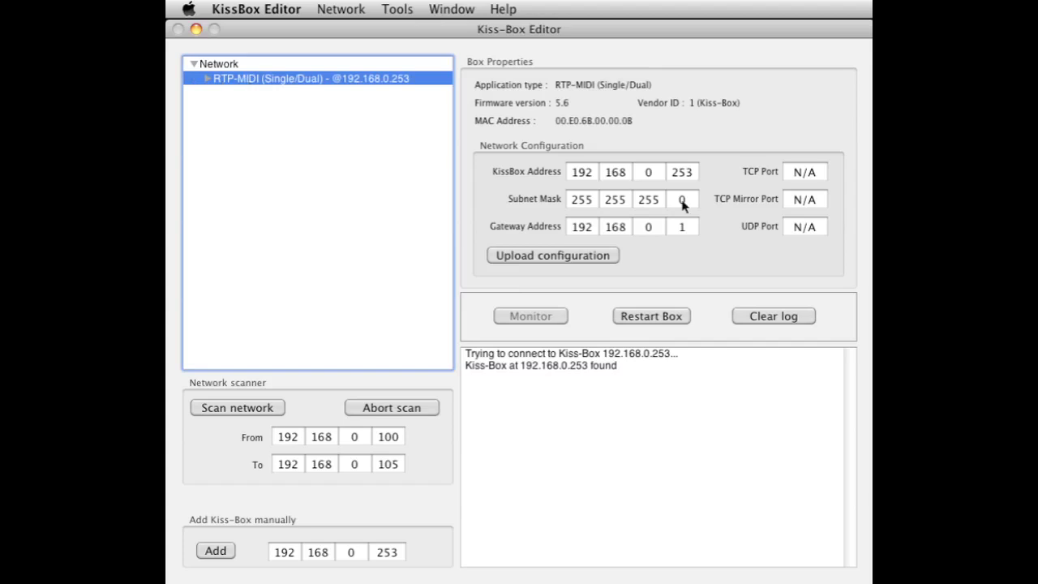
left_click(683, 173)
left_click_drag(696, 173, 669, 173)
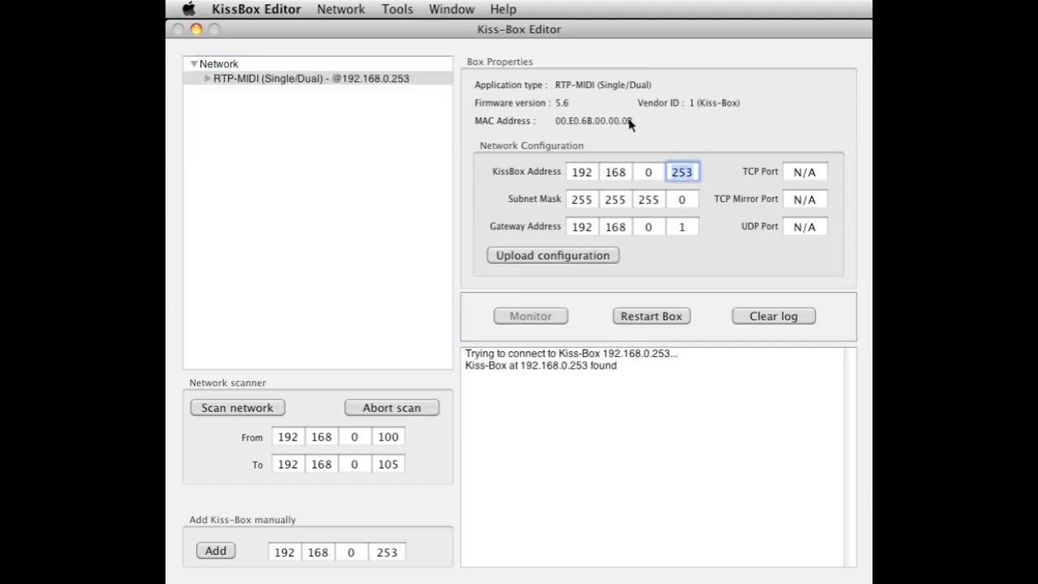
type("102")
left_click(613, 258)
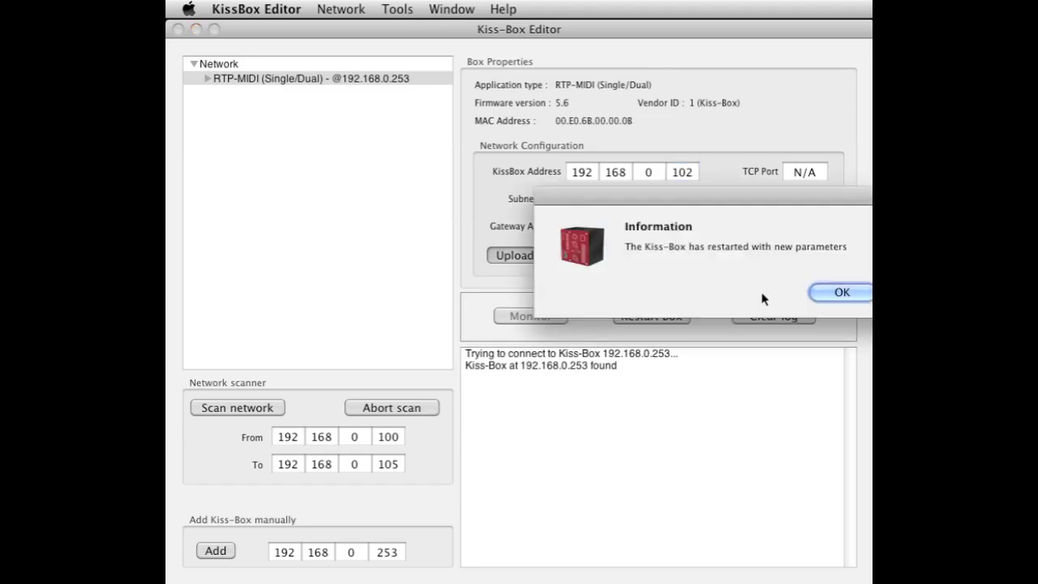
left_click(840, 294)
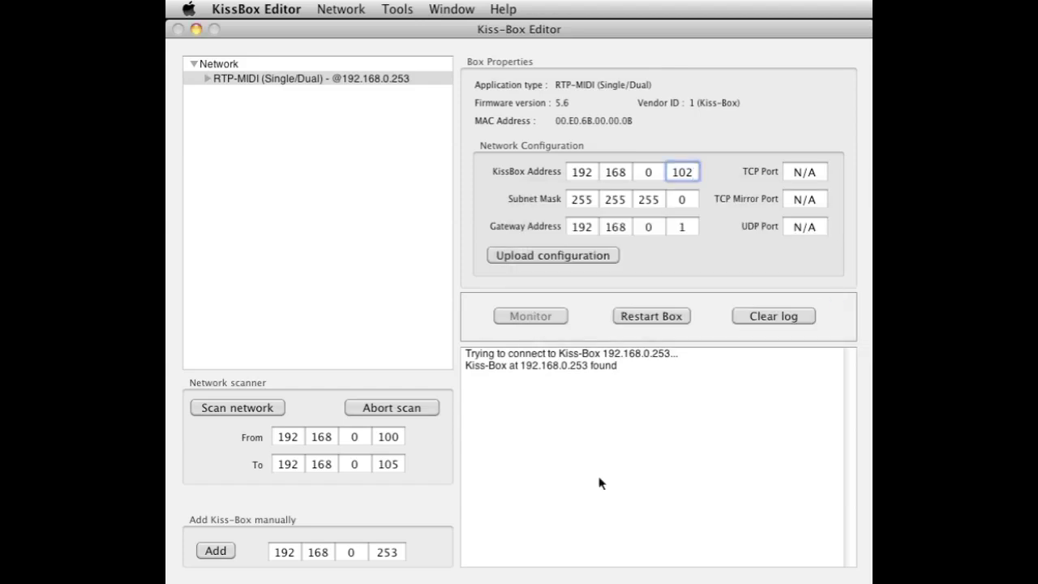
Manually add the Kiss-Box at its new address 192.168.0.102
left_click(396, 553)
key("BackSpace")
key("BackSpace")
key("BackSpace")
type("102")
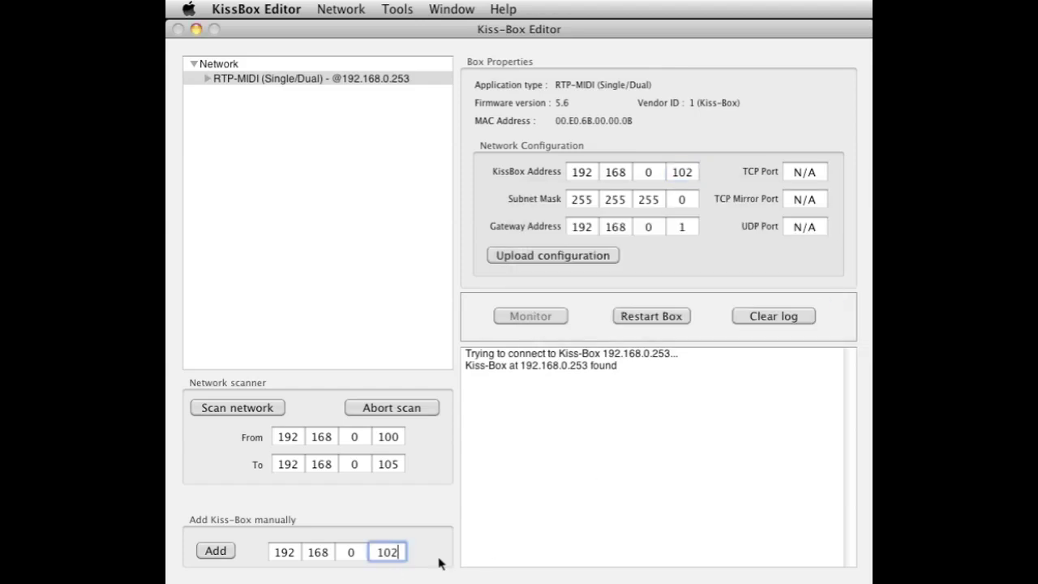
left_click(225, 551)
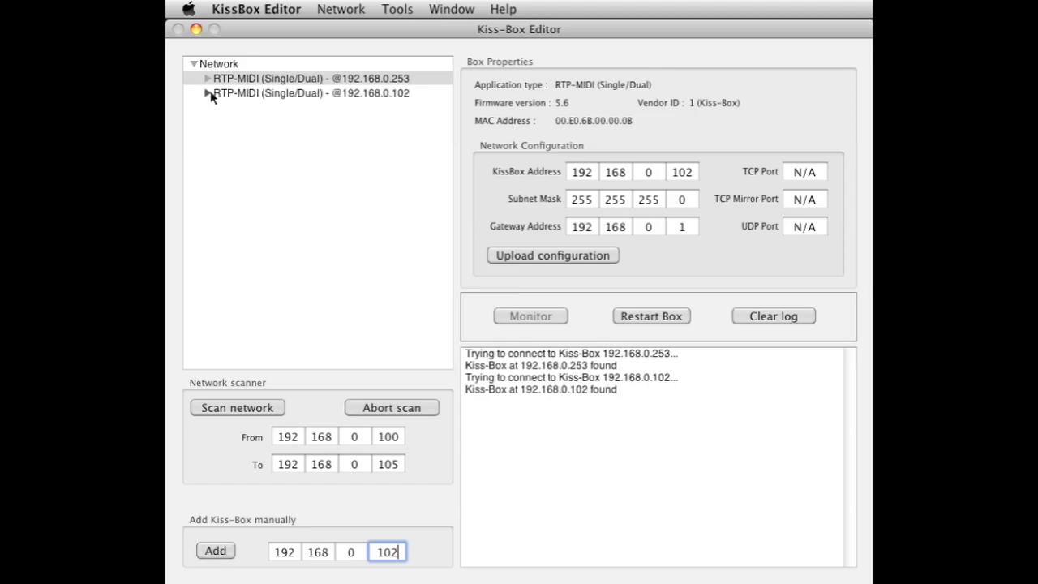
Set remote node 192.168.0.25 in the 192.168.0.102 box's RTP-MIDI setup and upload it
left_click(209, 95)
double_click(260, 105)
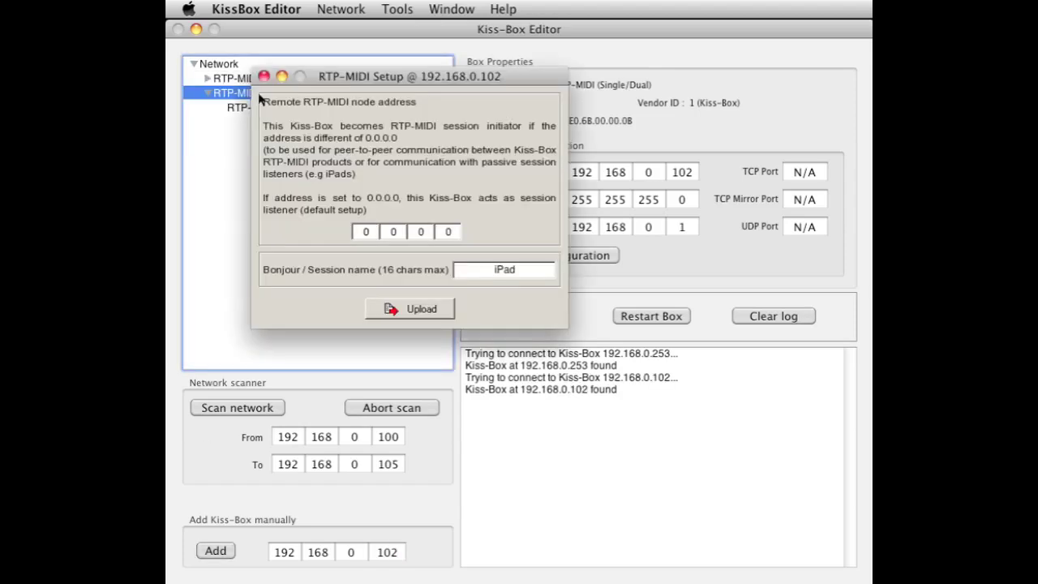
left_click(363, 233)
type("192")
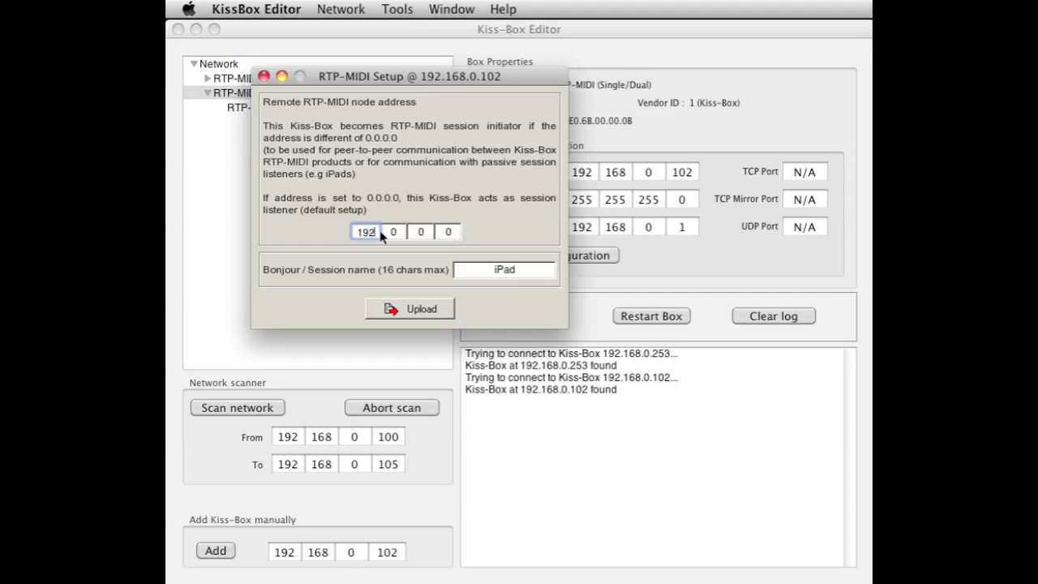
left_click(393, 234)
left_click(416, 314)
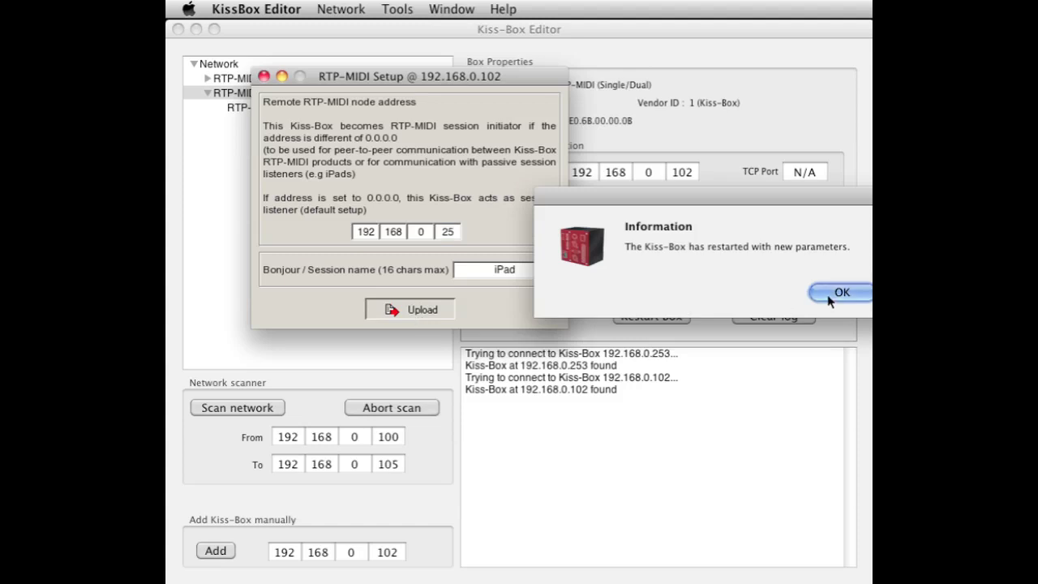
left_click(840, 293)
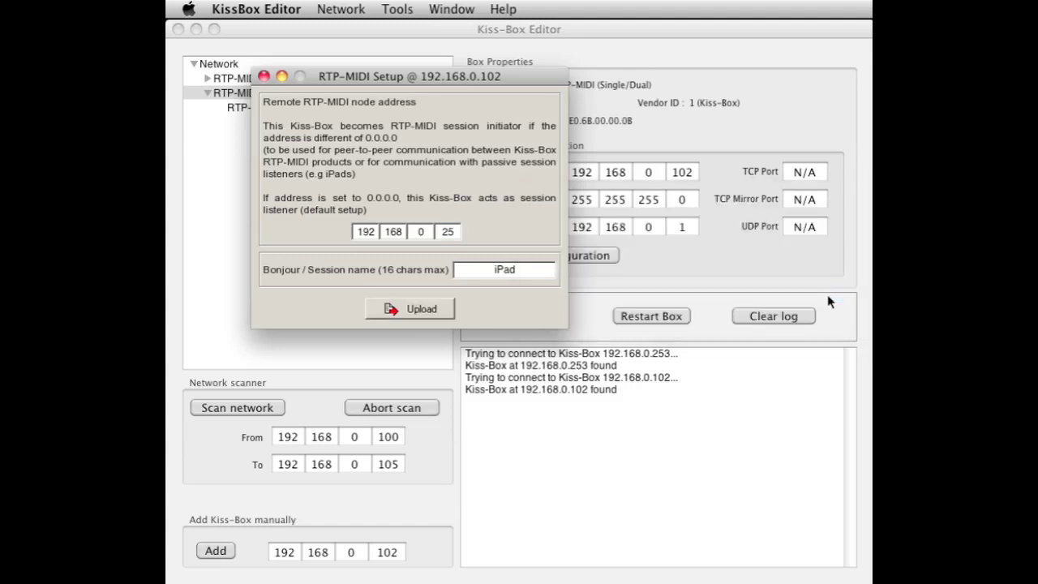
left_click(264, 76)
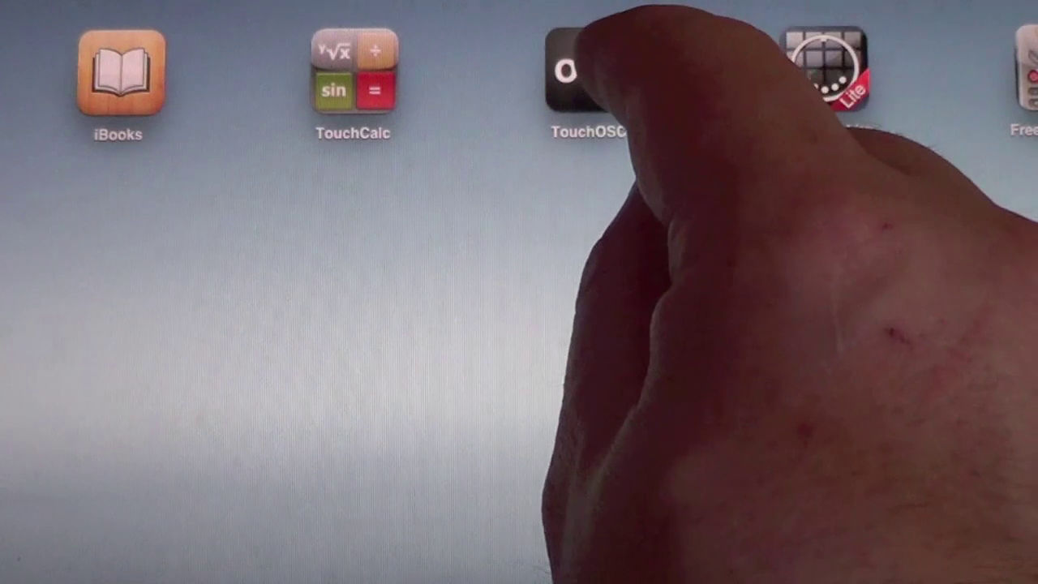
Launch TouchOSC and verify CoreMIDI uses Network Session 1, showing In(1/1) Out(1/1)
left_click(580, 68)
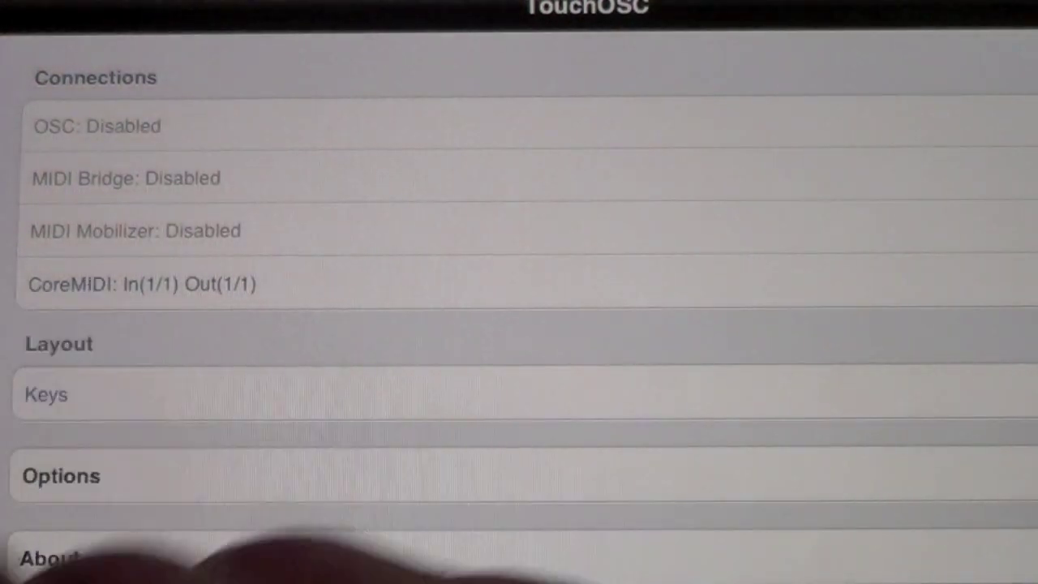
left_click(195, 284)
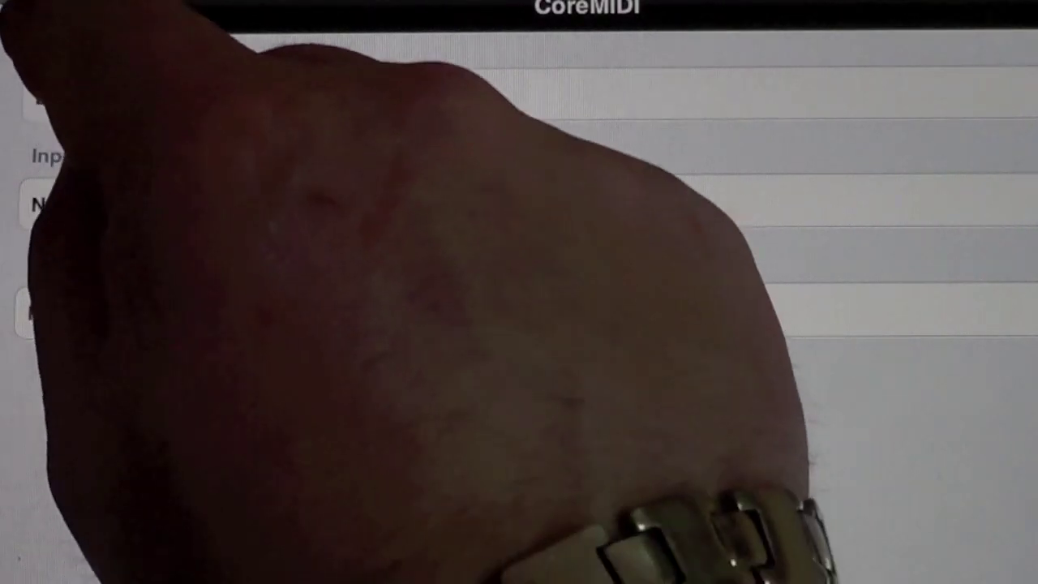
left_click(34, 10)
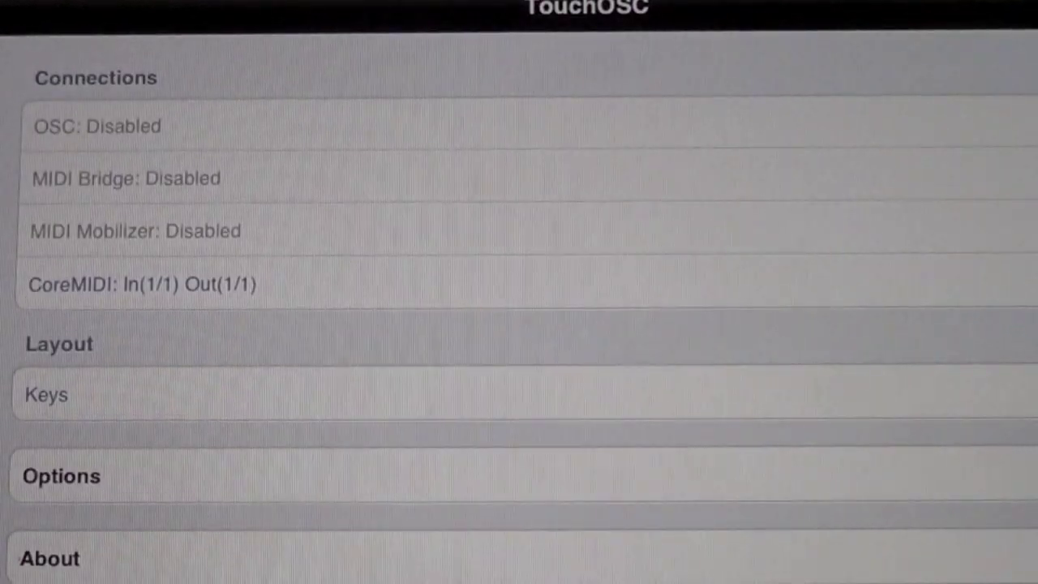